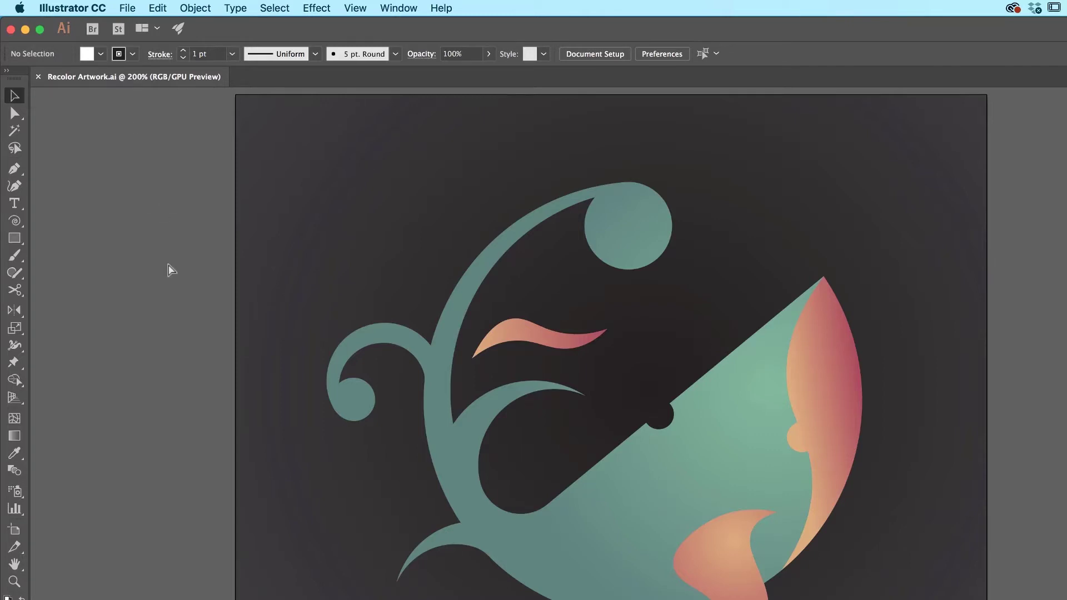
Zoom out with Cmd+minus so the whole whale artboard fits in view
key(super+minus)
key(super+minus)
key(super+minus)
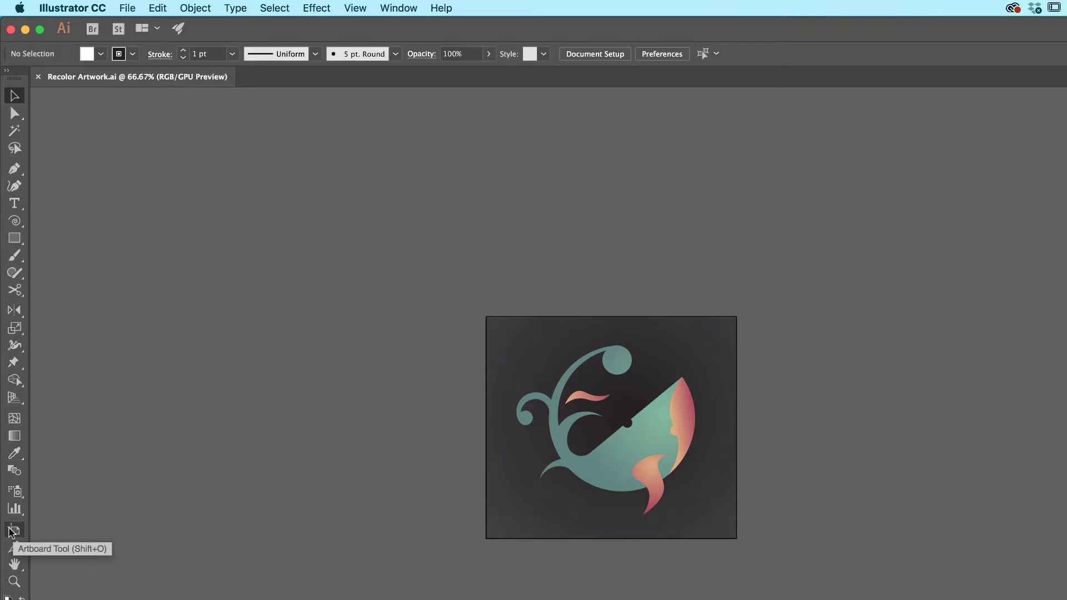
Duplicate Artboard 1 and its whale to the right with the Artboard tool
click(13, 531)
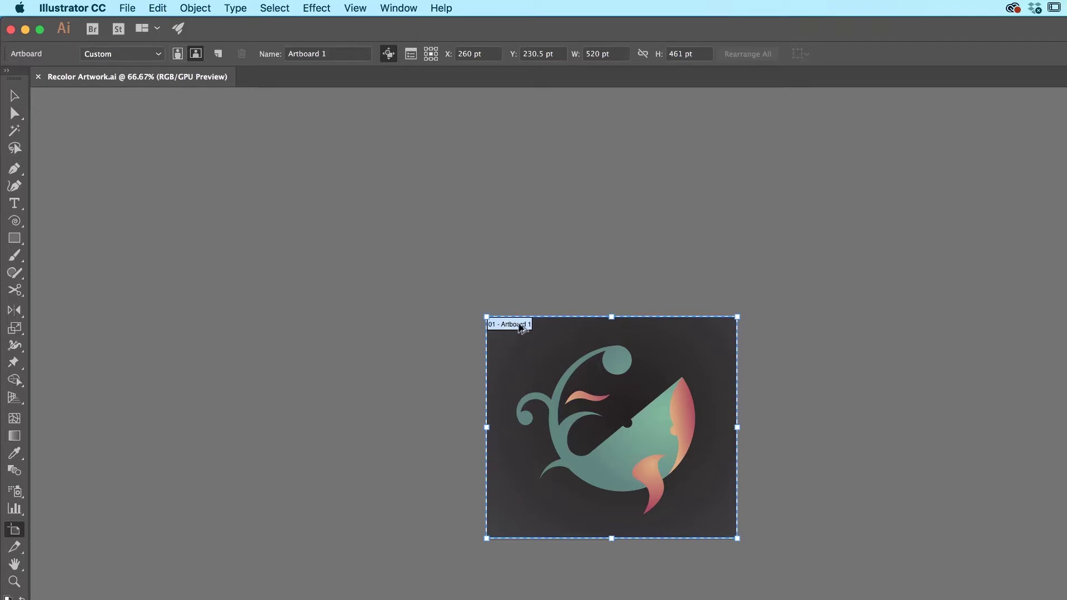
drag(508, 329, 841, 332)
scroll(779, 264, right, 10)
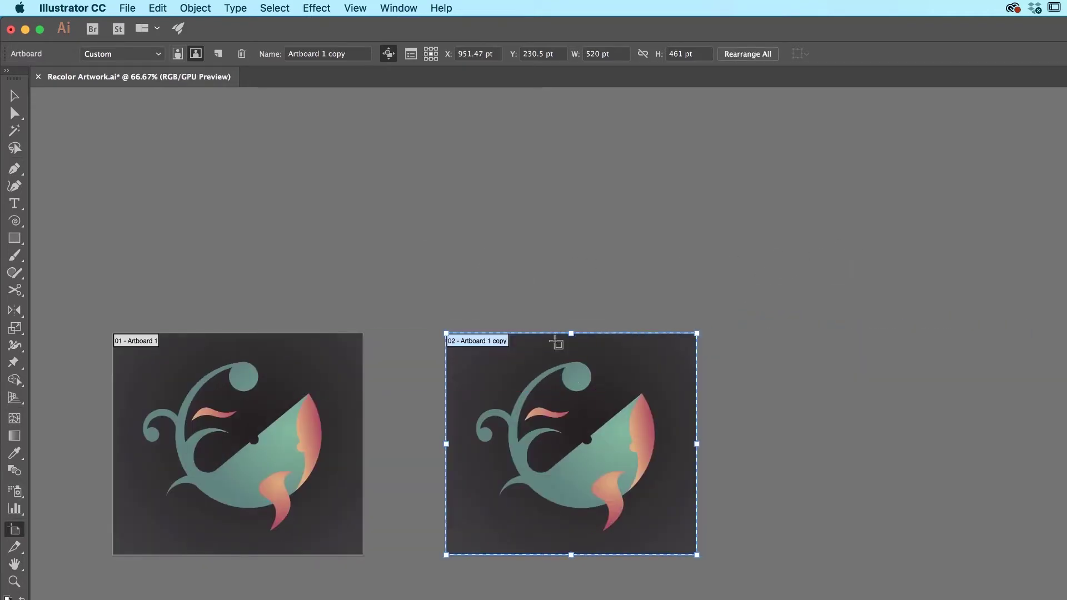
Leave artboard editing and select all the whale artwork on the copied artboard
click(14, 96)
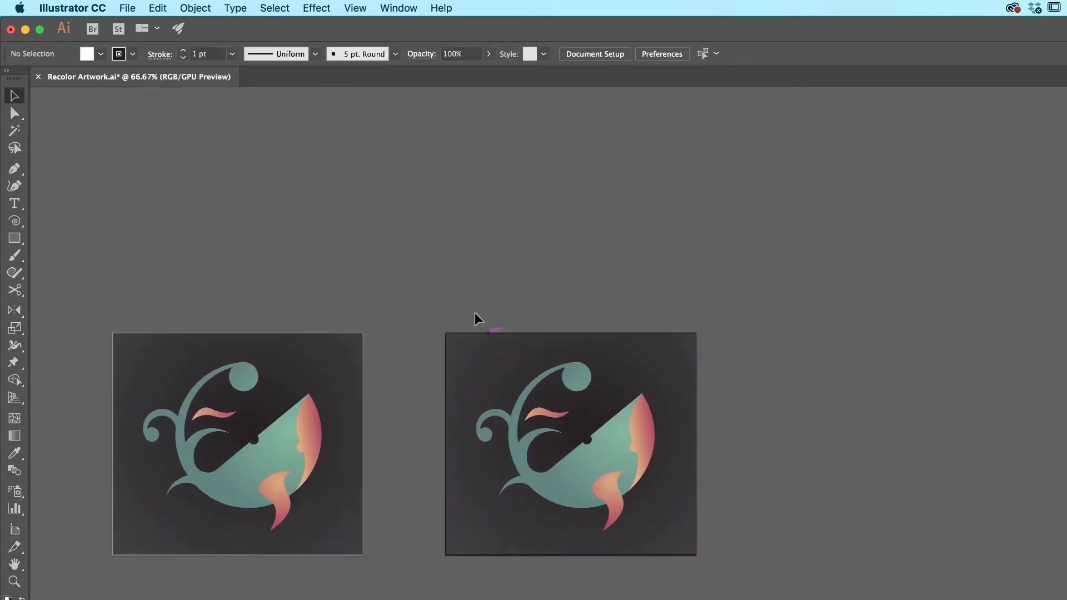
key(super+alt+a)
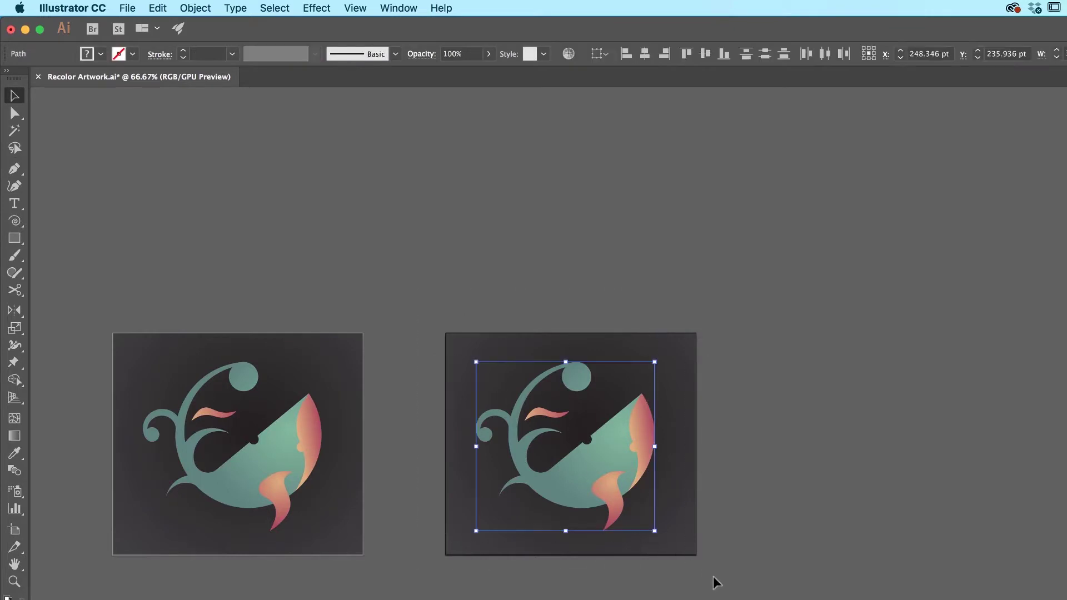
click(709, 447)
drag(617, 445, 626, 445)
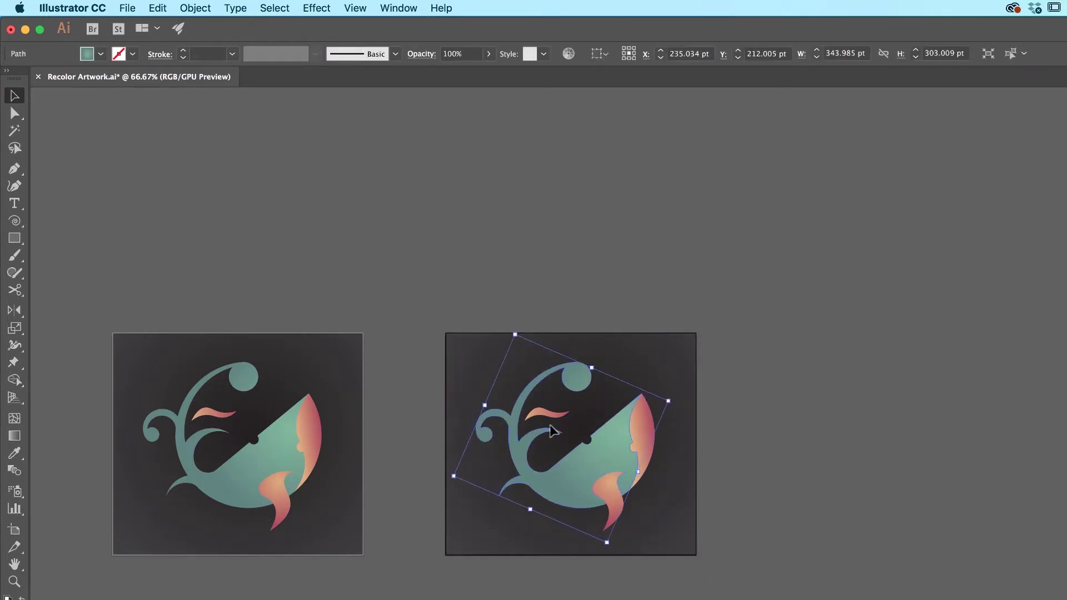
key(super+alt+a)
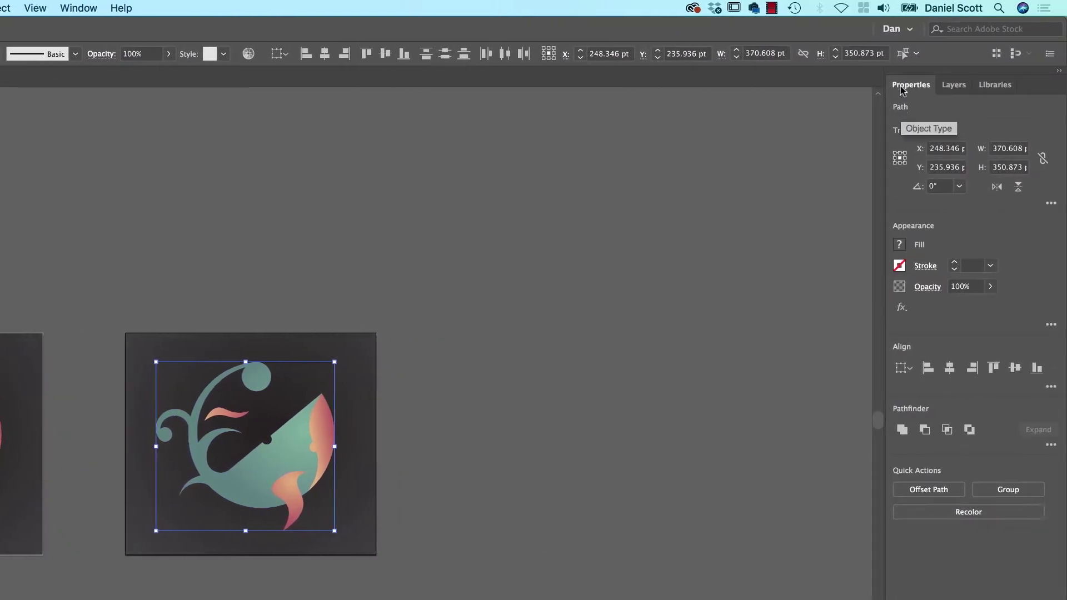
In Recolor Artwork, replace the copied whale's peach colour with a saturated magenta
click(976, 515)
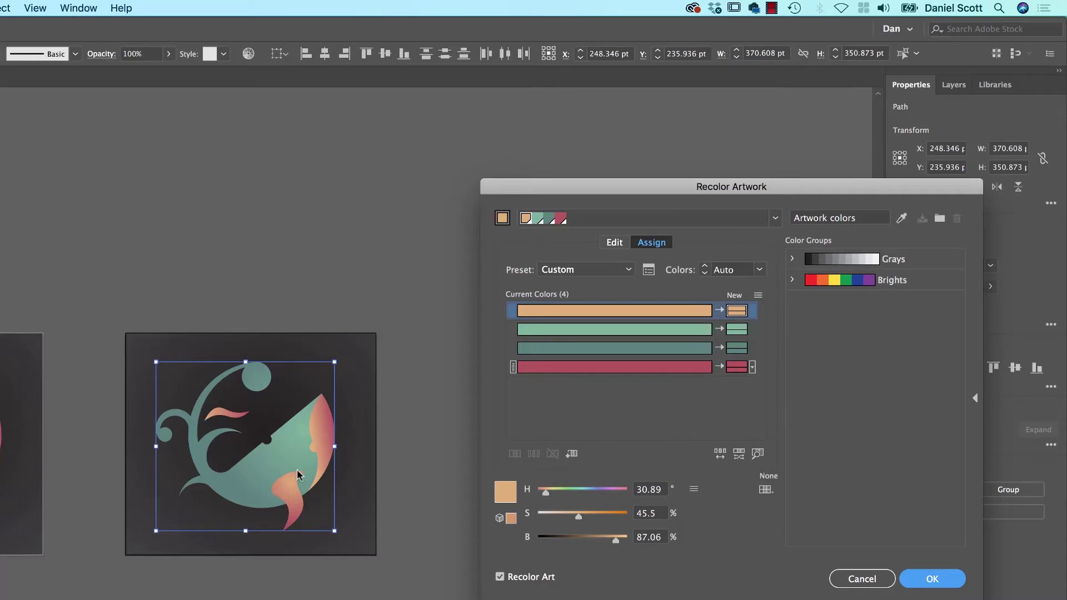
double_click(737, 311)
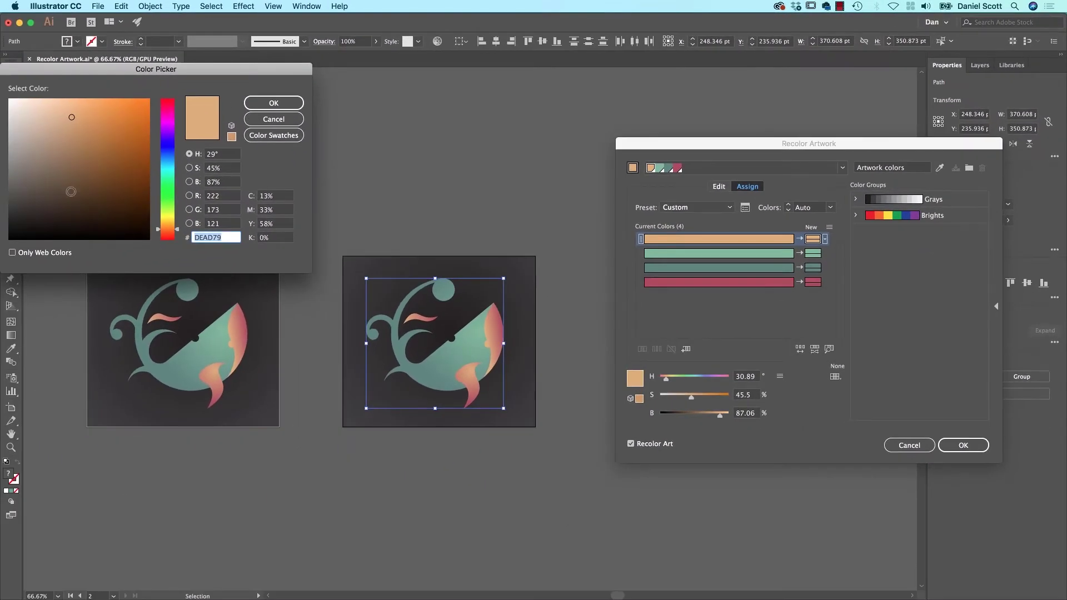
click(114, 115)
click(167, 120)
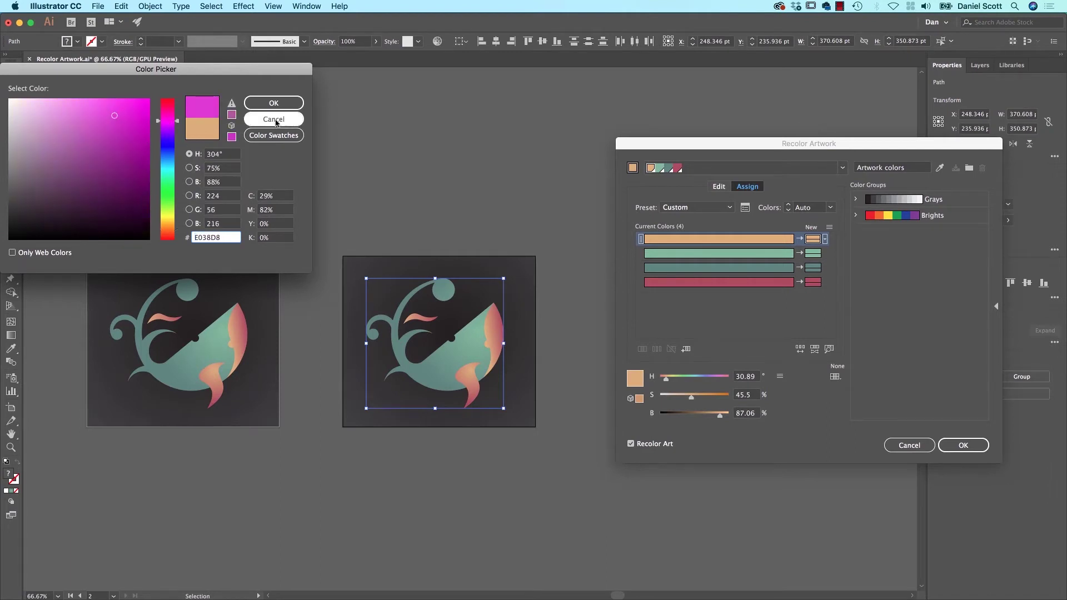
click(273, 103)
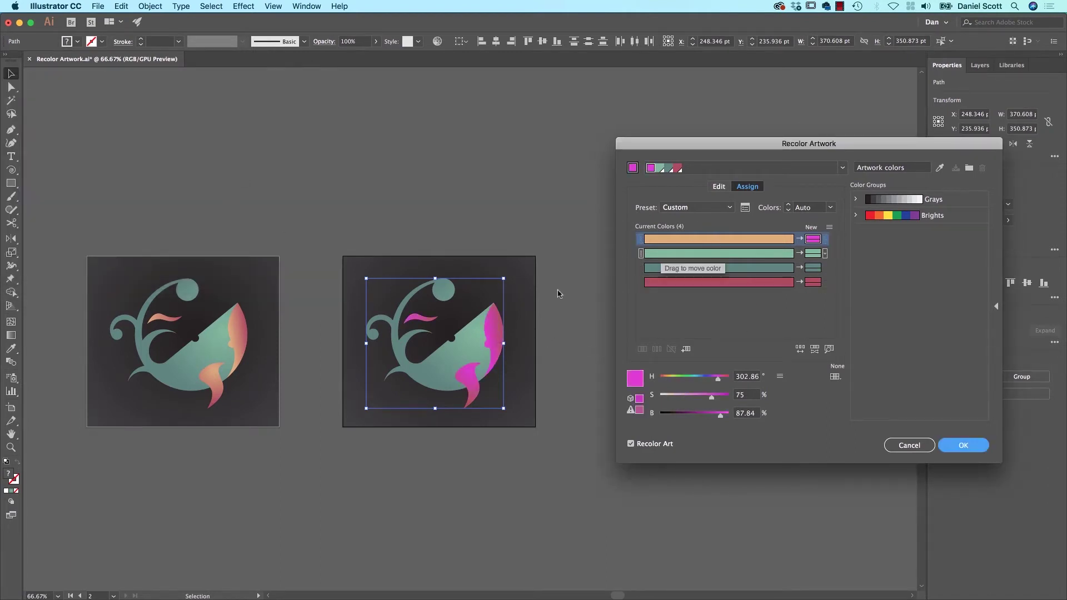
Replace the whale's dark red colour with a bright yellow
click(813, 256)
double_click(813, 282)
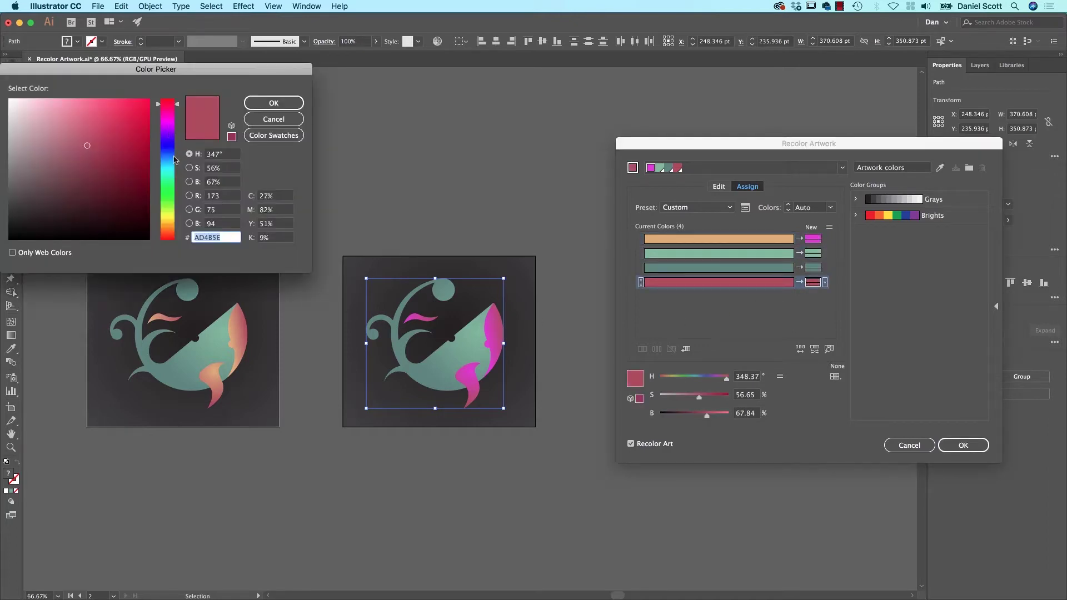
click(168, 220)
click(122, 126)
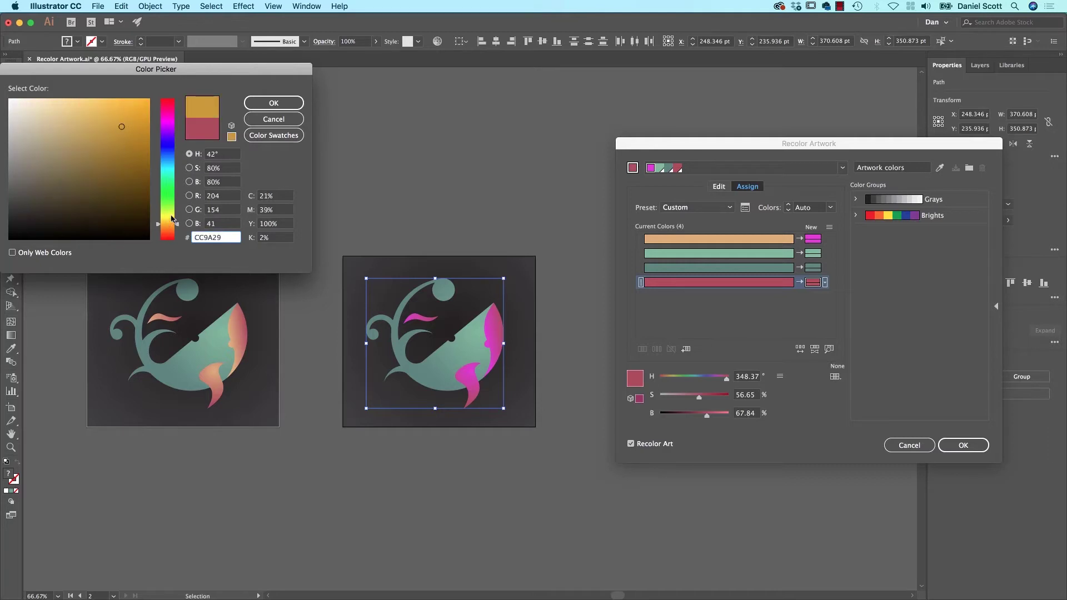
click(168, 214)
click(166, 209)
click(127, 113)
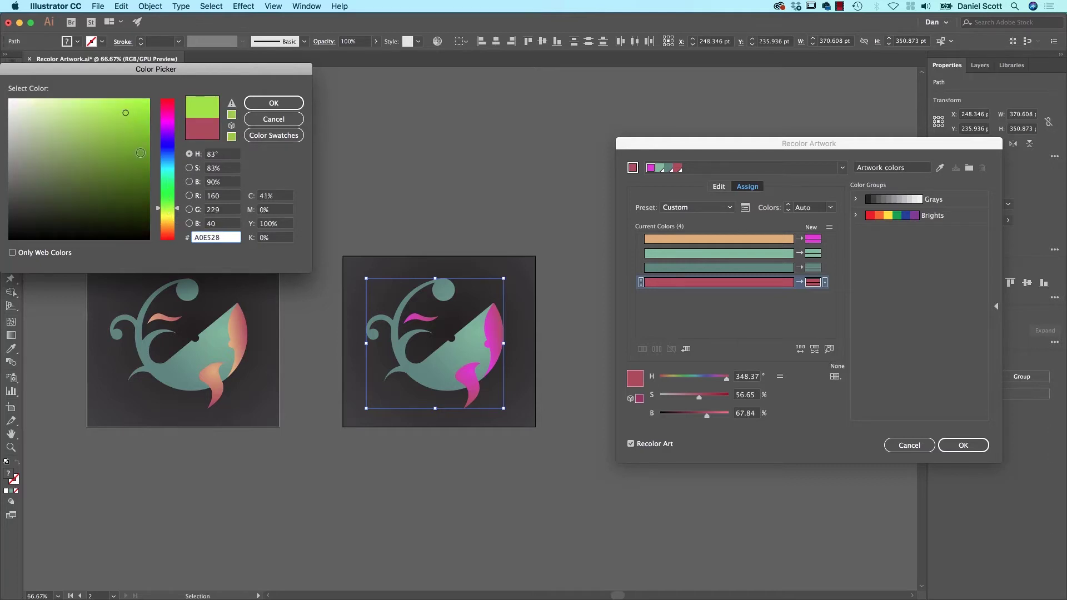
click(169, 218)
drag(130, 110, 137, 108)
click(262, 108)
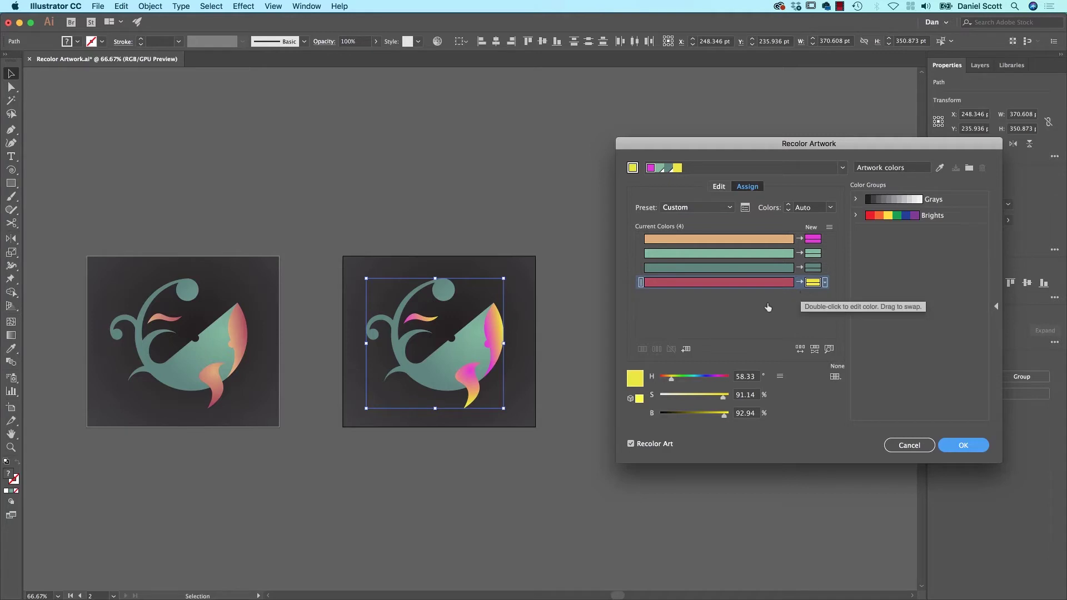
Apply the magenta-and-yellow recolour and duplicate the recoloured artboard to the right
click(965, 445)
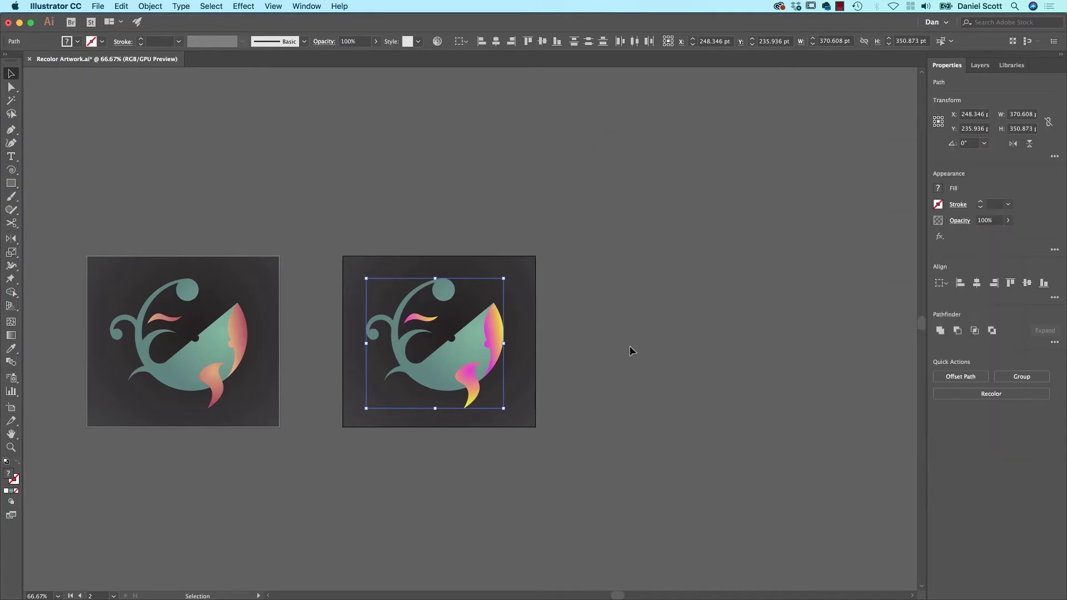
click(539, 315)
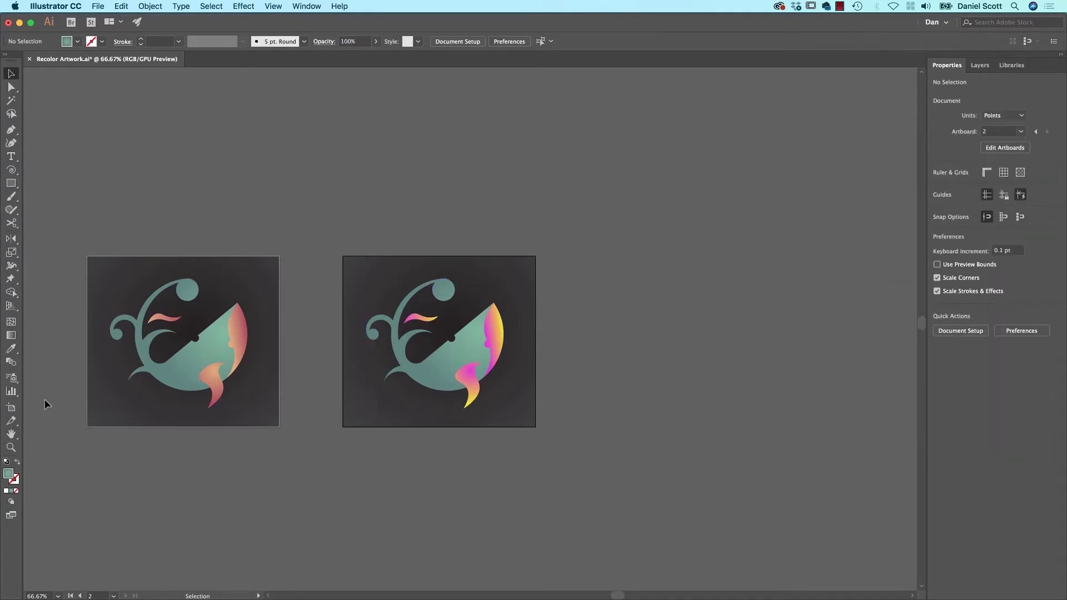
key(shift+o)
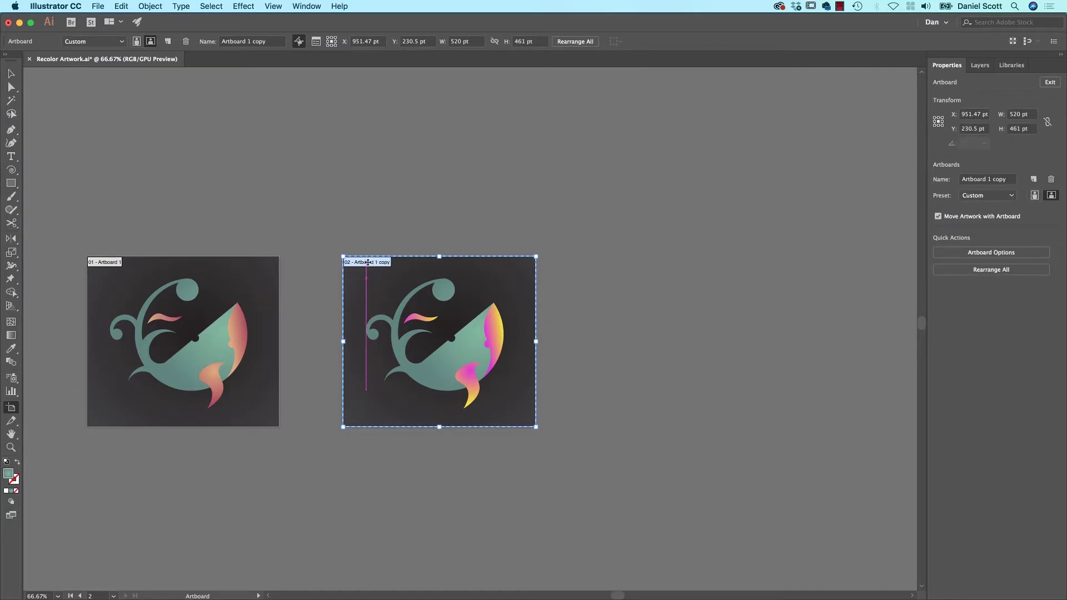
drag(367, 262, 627, 261)
drag(668, 208, 499, 206)
Open recolouring on the third whale, cancel it, and undo the extra artboard
key(v)
click(556, 348)
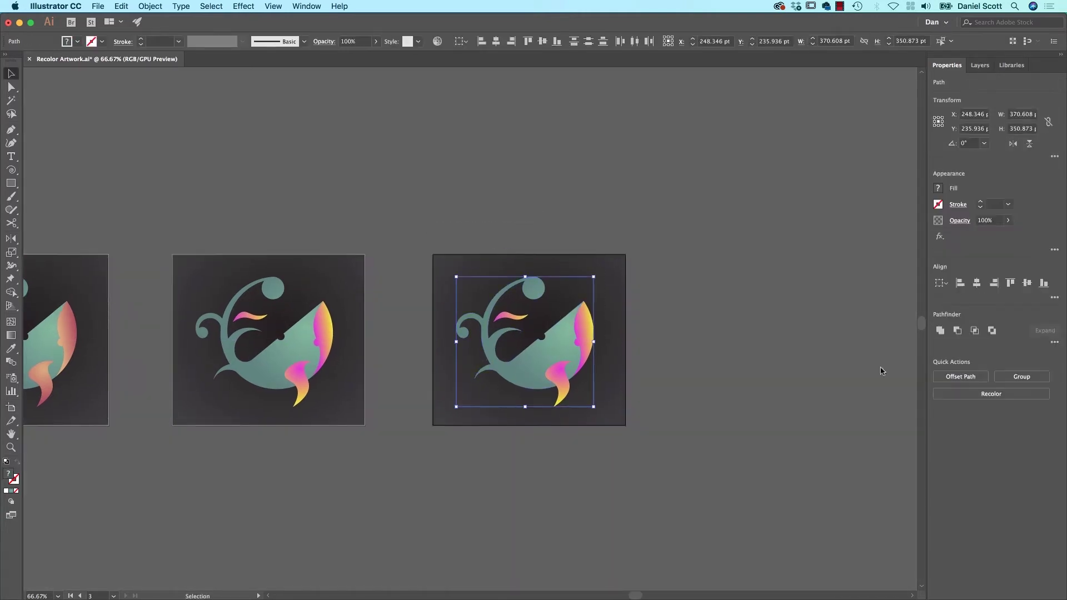
click(991, 394)
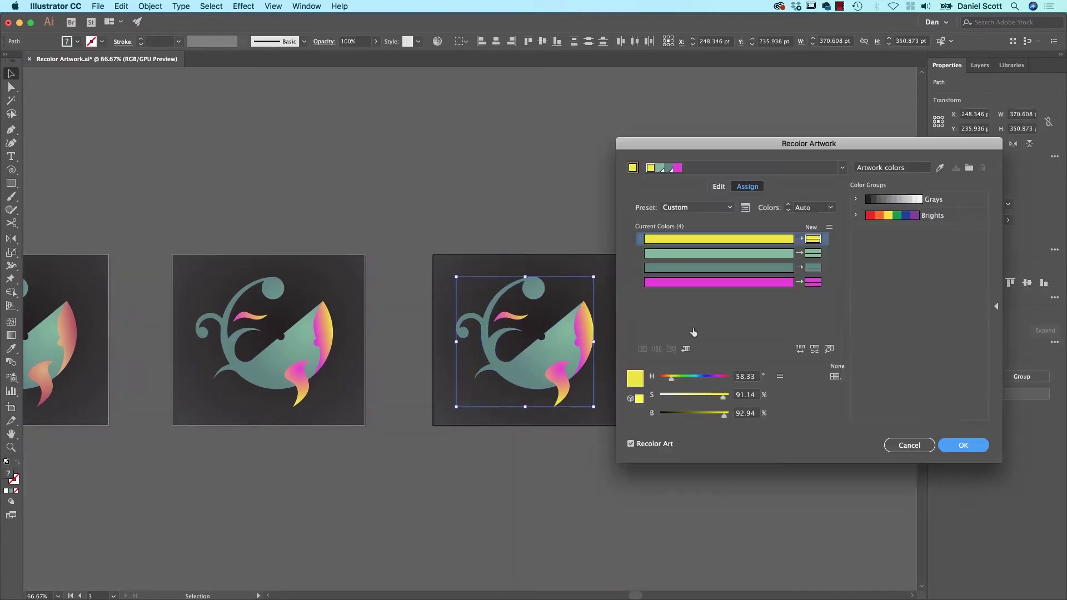
click(903, 445)
click(654, 296)
key(super+z)
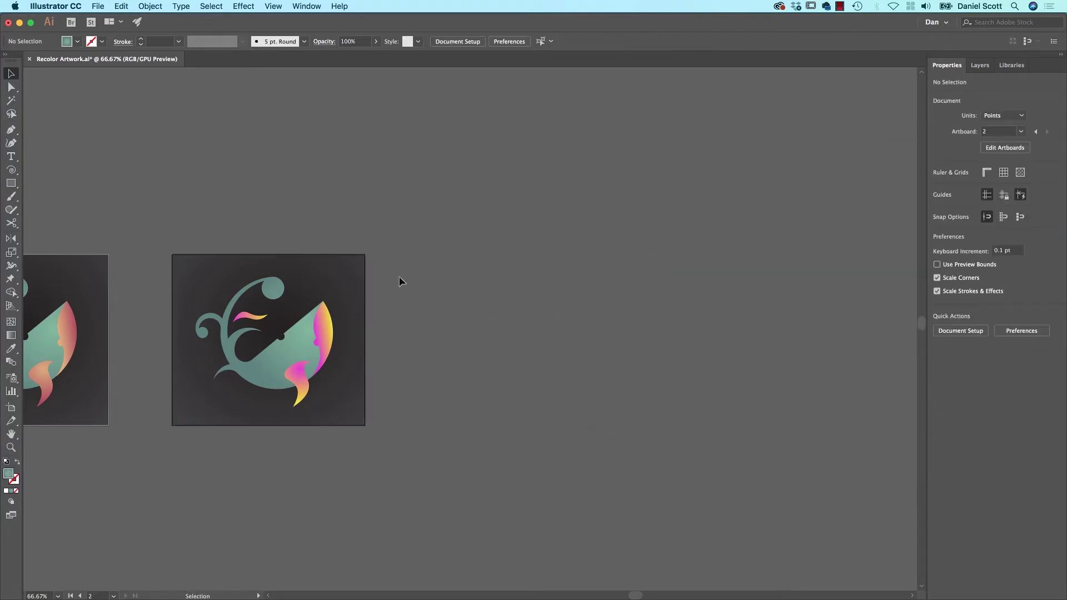
Duplicate Artboard 1 to the right of Artboard 2, then select the middle whale
drag(389, 276, 661, 261)
click(259, 250)
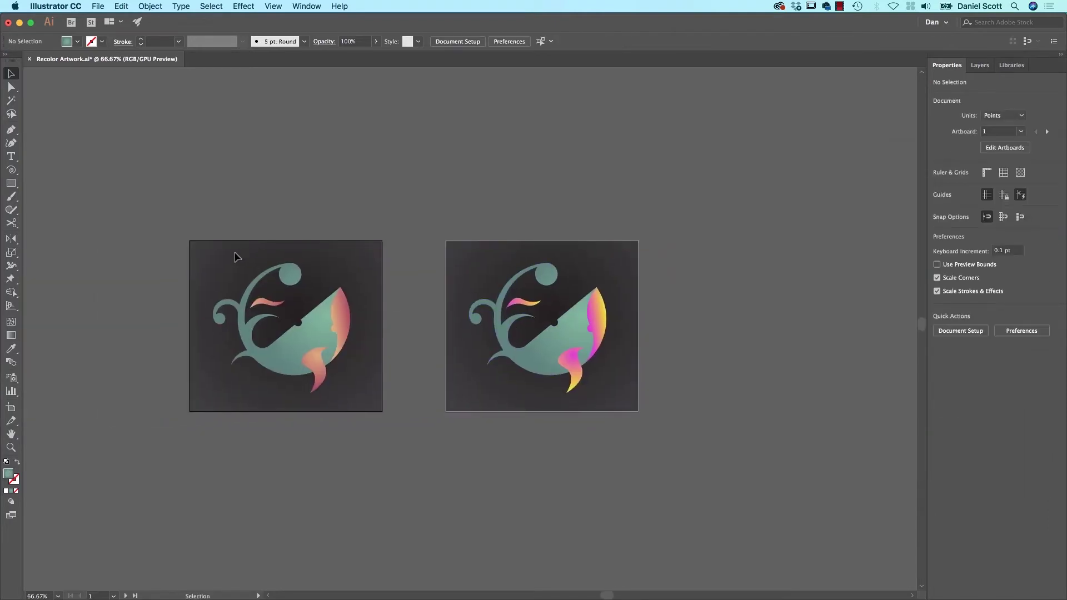
key(shift+o)
drag(201, 246, 707, 270)
scroll(707, 271, right, 10)
drag(372, 287, 629, 289)
key(Escape)
scroll(543, 222, left, 4)
drag(567, 453, 533, 400)
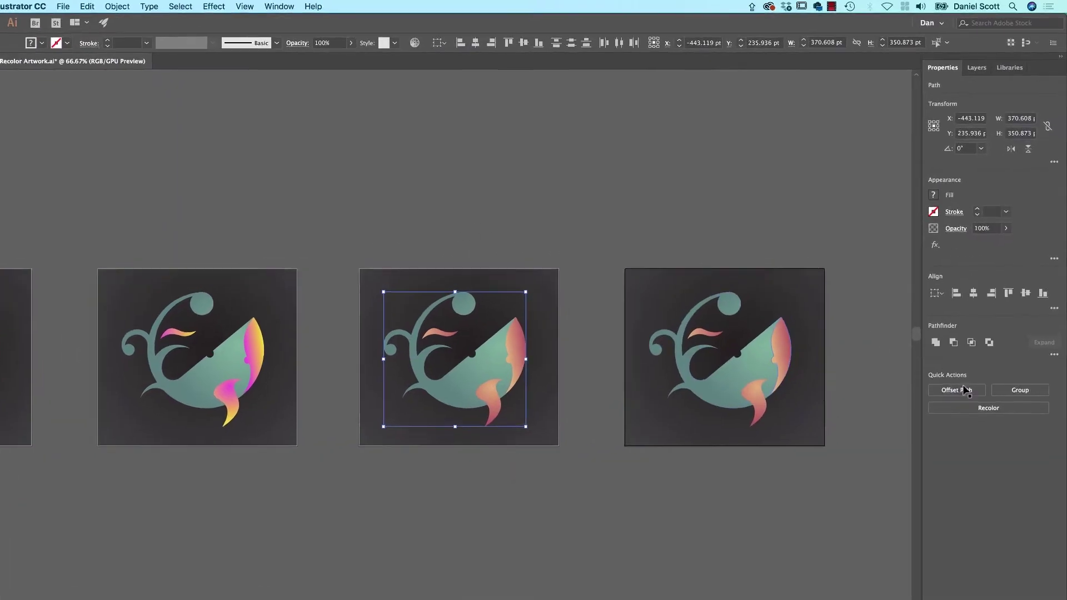
Recolor the middle whale by randomizing saturation and brightness seven times, then apply
click(979, 389)
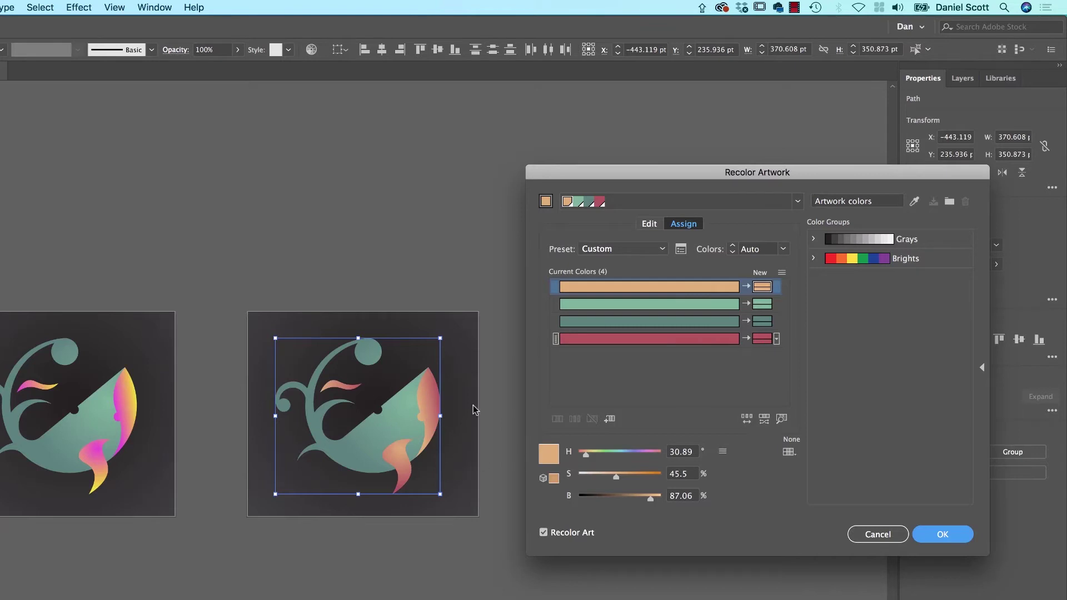
click(765, 420)
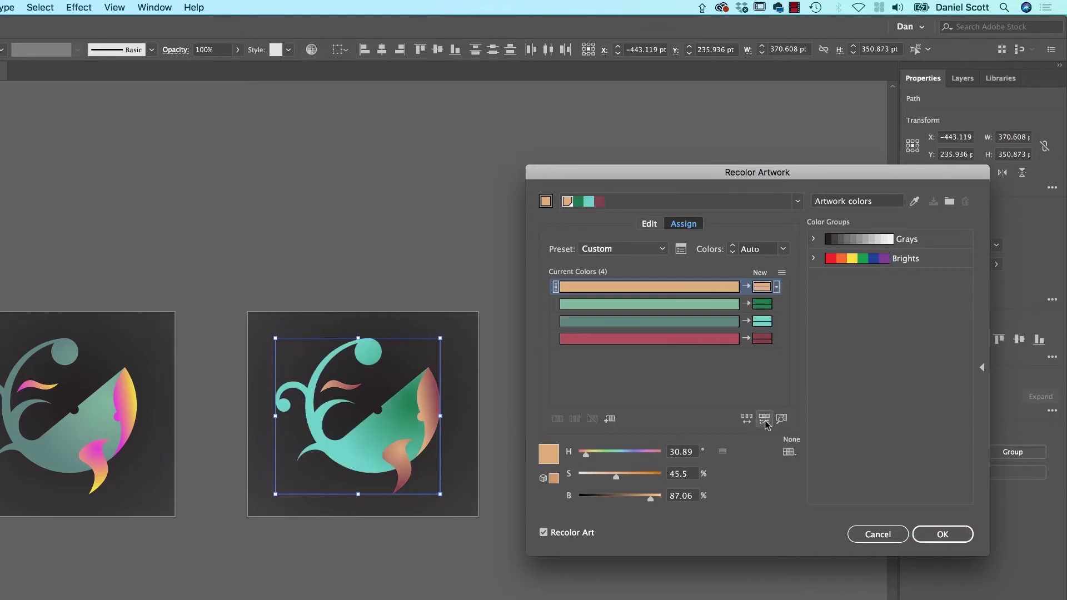
click(764, 421)
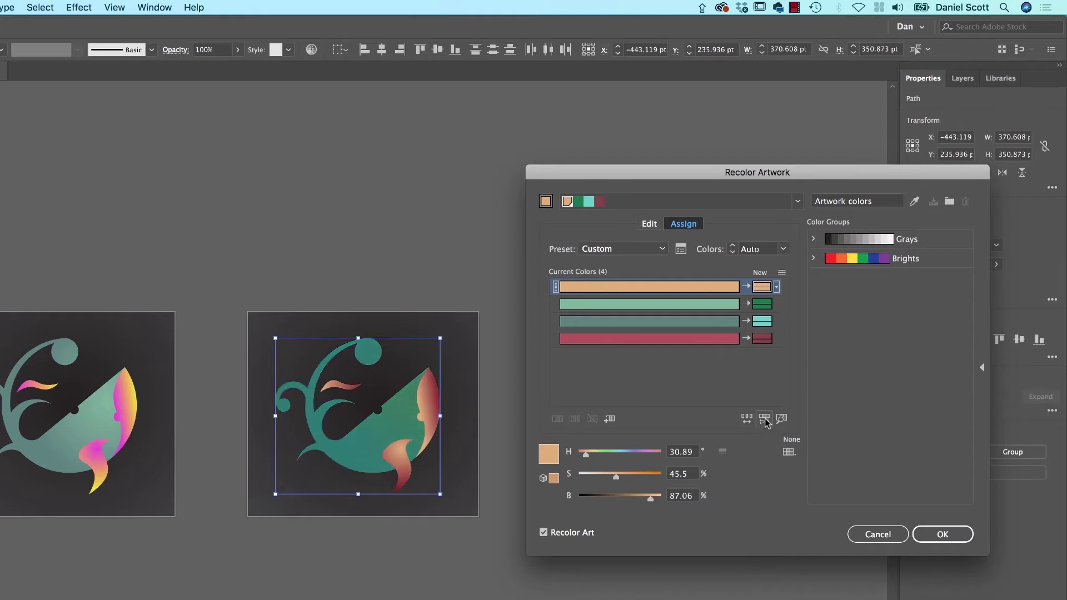
click(765, 421)
click(765, 421)
click(765, 420)
click(765, 420)
click(765, 420)
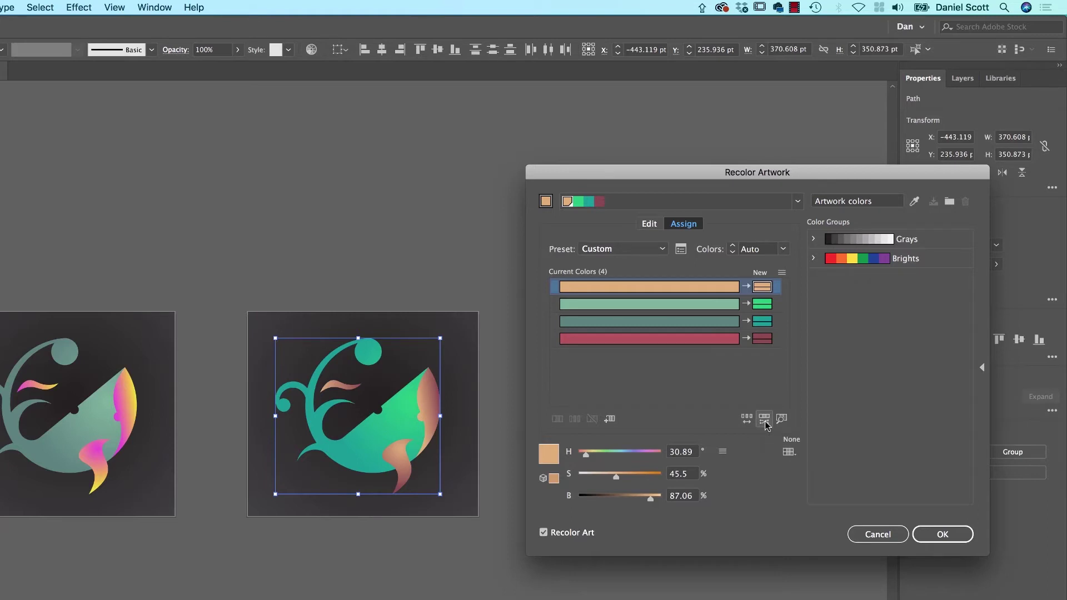
click(944, 533)
Marquee-select the third artboard's whale and open Recolor from Quick Actions
drag(566, 318, 767, 542)
scroll(693, 397, up, 10)
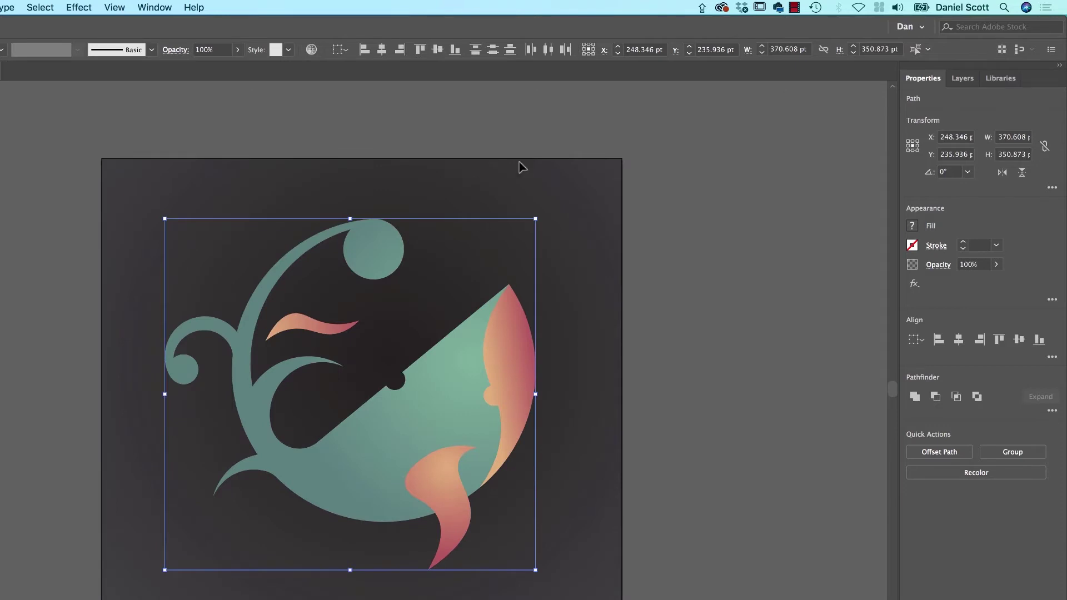
click(970, 475)
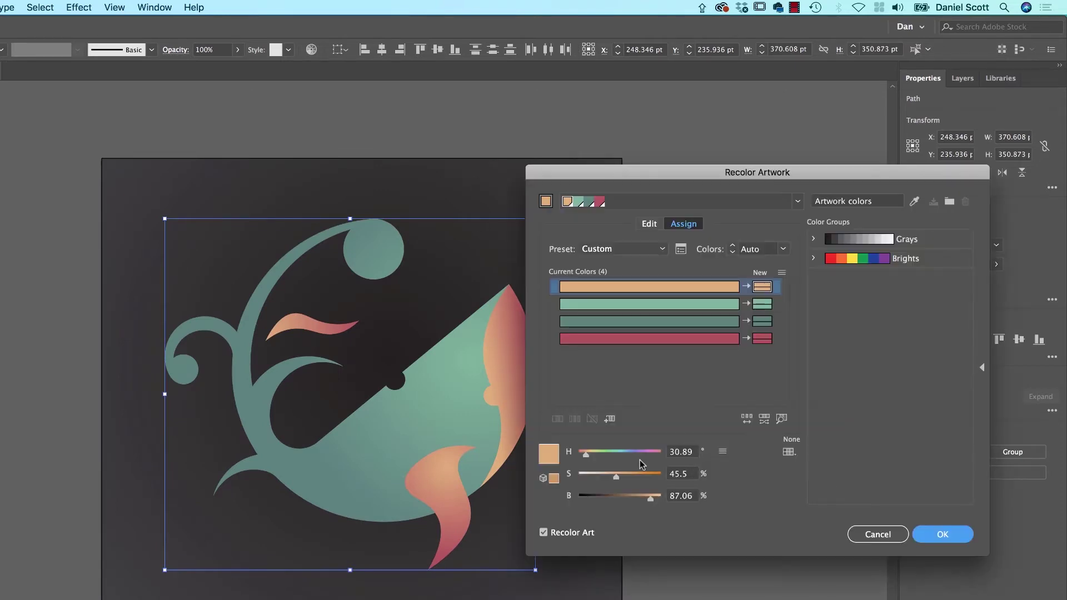
On the Edit colour wheel, link harmony colours and rotate them to a purple body with green fins
click(649, 224)
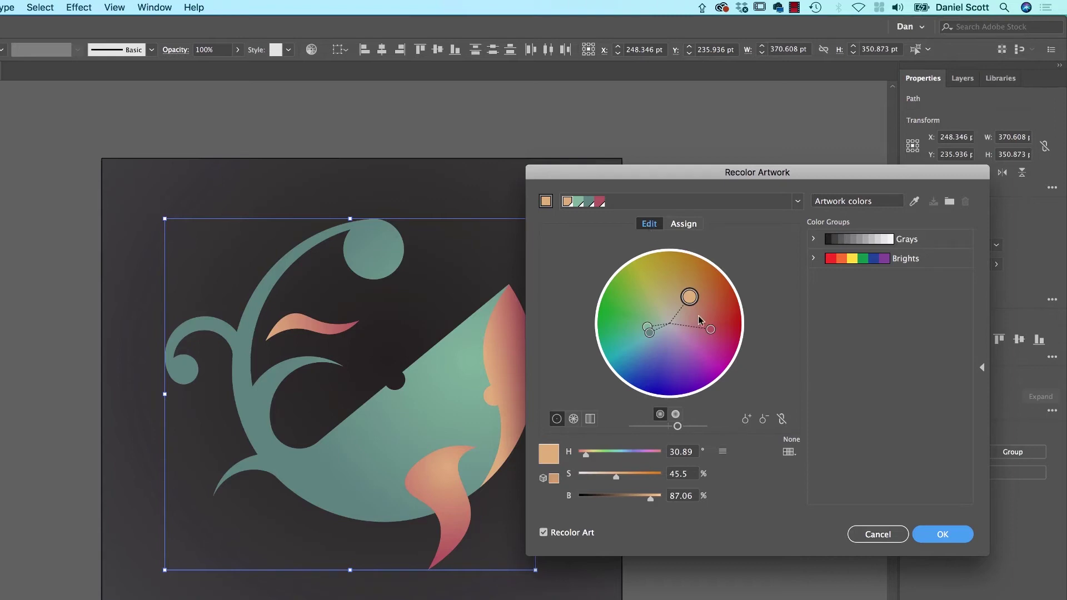
mouse_move(690, 297)
mouse_down()
mouse_move(681, 287)
mouse_move(699, 285)
mouse_move(656, 272)
mouse_up()
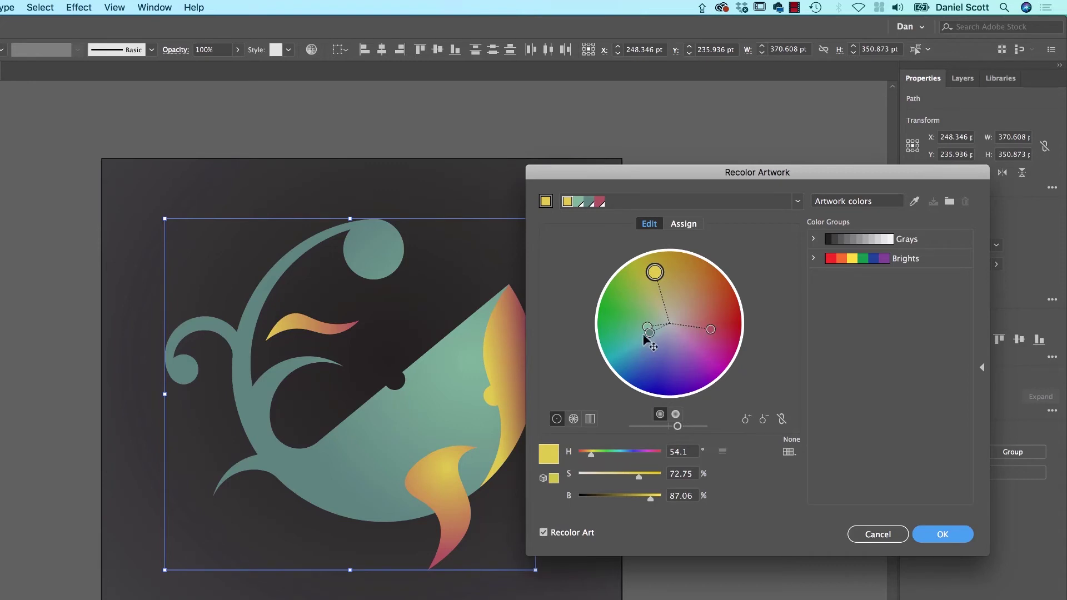
mouse_move(656, 273)
mouse_down()
mouse_move(687, 285)
mouse_move(625, 296)
mouse_move(709, 280)
mouse_move(685, 300)
mouse_up()
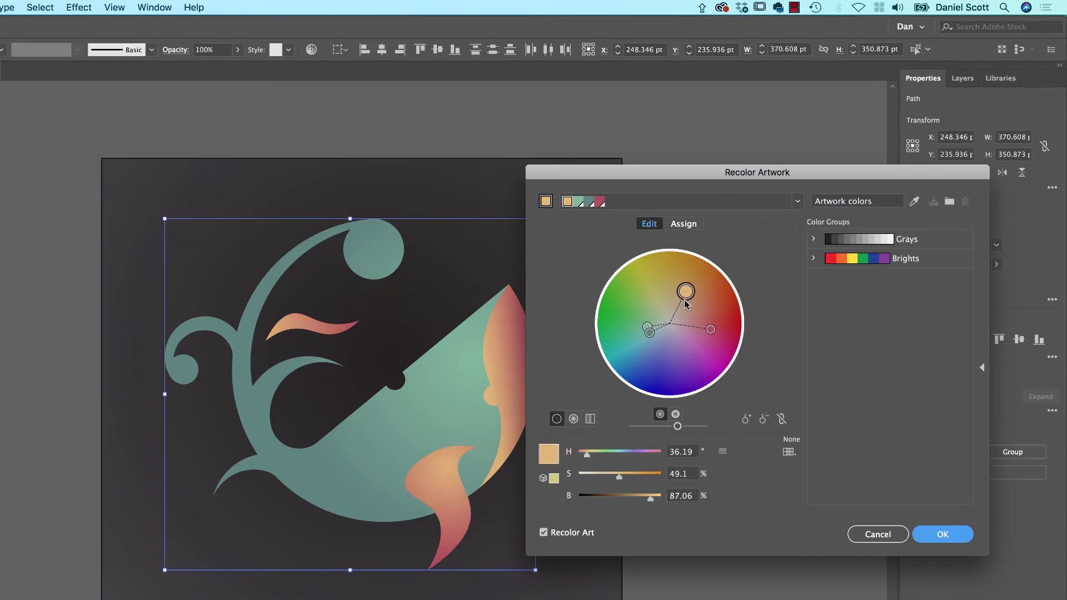
click(782, 420)
mouse_move(688, 297)
mouse_down()
mouse_move(712, 300)
mouse_move(714, 332)
mouse_move(672, 371)
mouse_move(659, 365)
mouse_move(687, 374)
mouse_move(646, 361)
mouse_move(629, 325)
mouse_up()
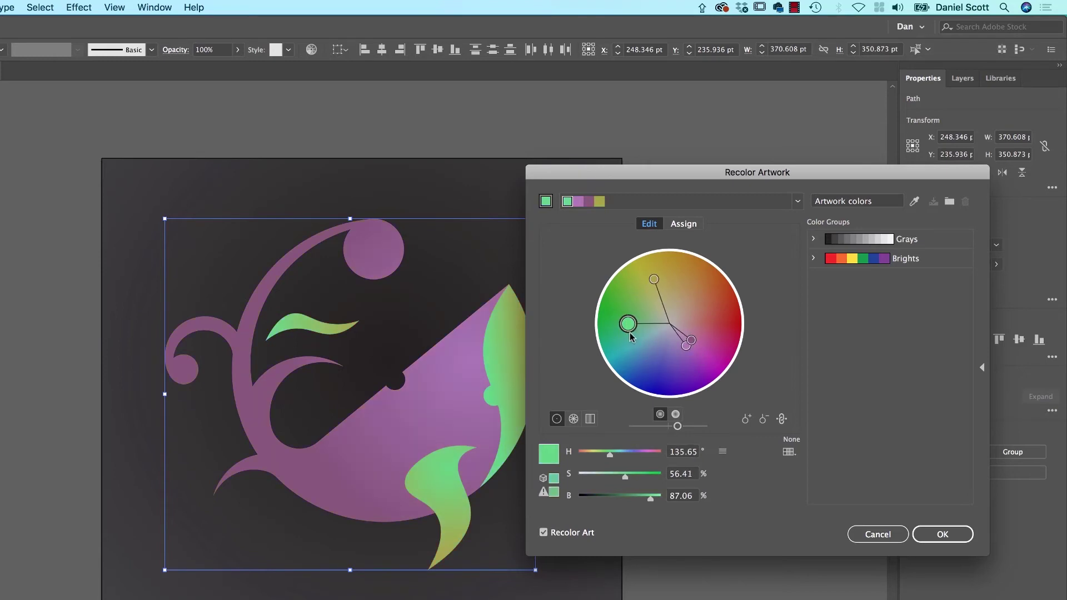
mouse_move(631, 336)
mouse_down()
mouse_move(632, 293)
mouse_move(689, 287)
mouse_move(646, 297)
mouse_move(623, 282)
mouse_move(650, 313)
mouse_move(628, 317)
mouse_up()
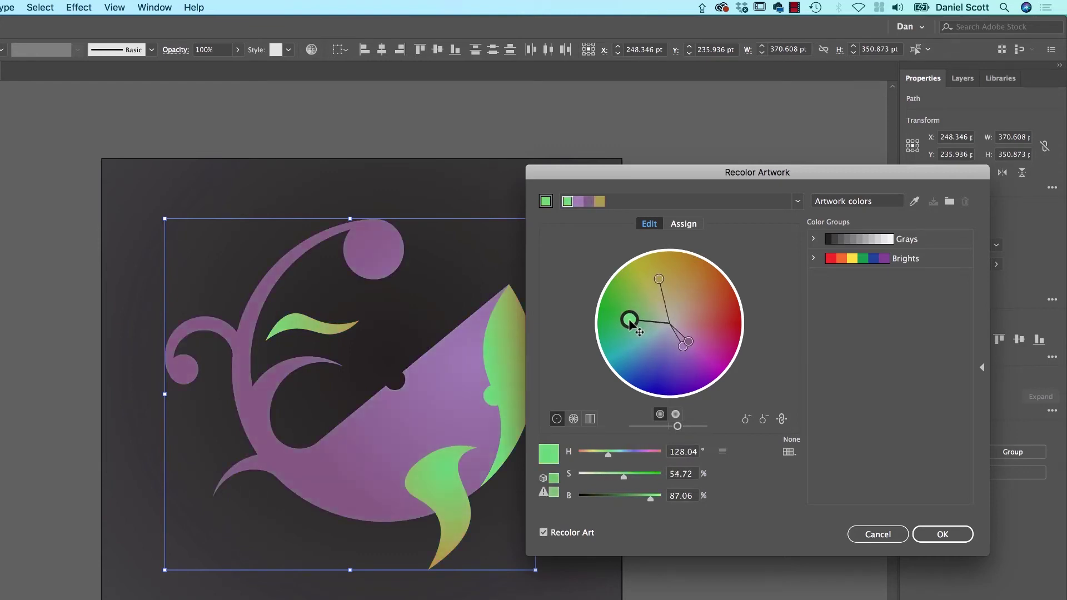
Confirm the purple body and green-to-yellow fin palette on the third whale
click(943, 534)
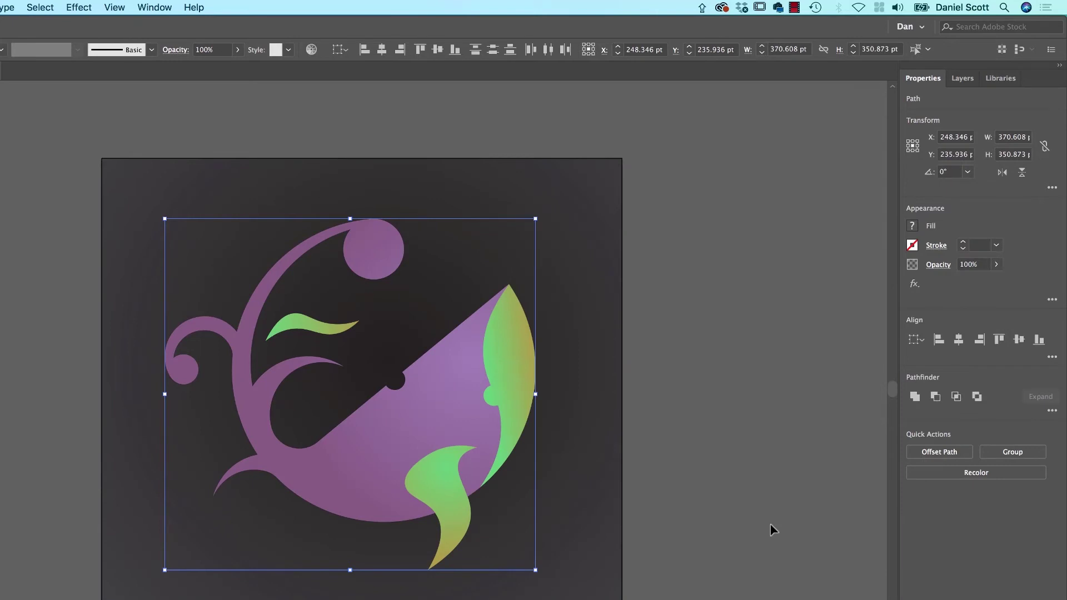